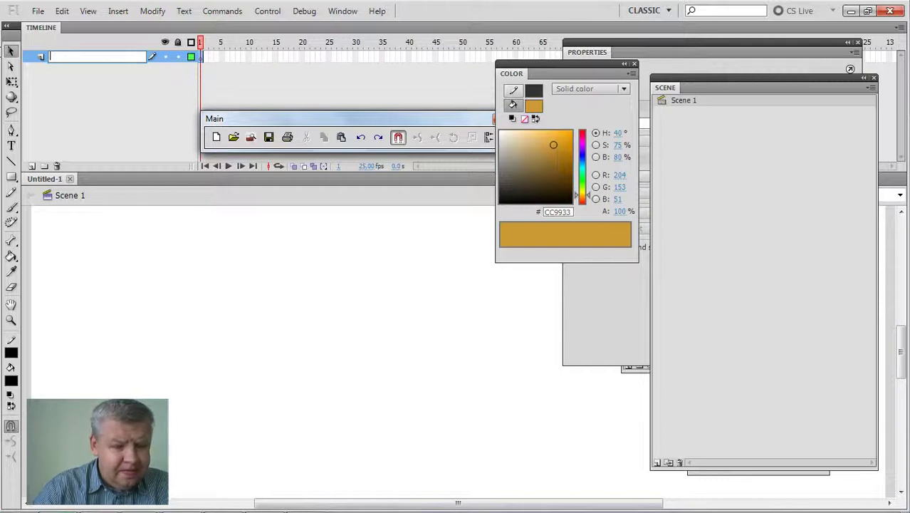
# Rename the layer as Text
pyautogui.write('Ey')
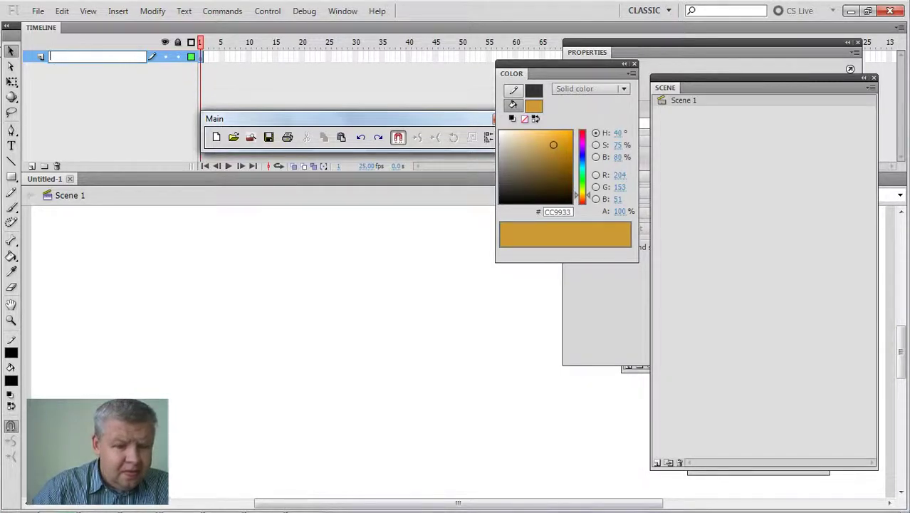
pyautogui.write('xt')
pyautogui.press('Return')
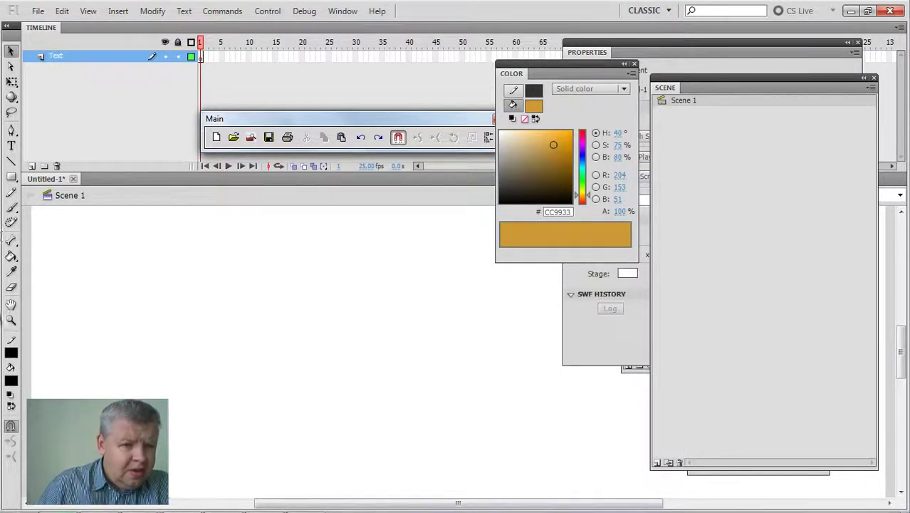
# Try to paint a short test stroke on the Text layer using the Brush tool with a red #FF0000 fill
pyautogui.click(11, 207)
pyautogui.click(12, 383)
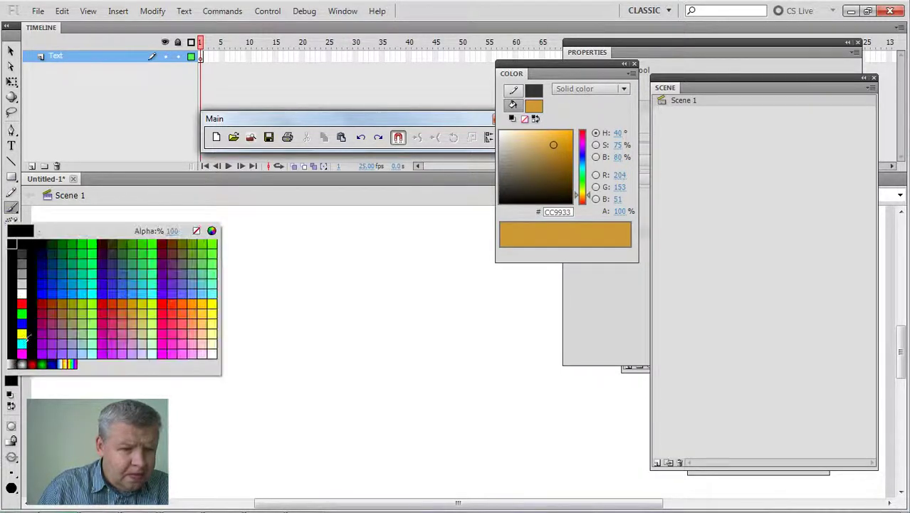
pyautogui.click(23, 309)
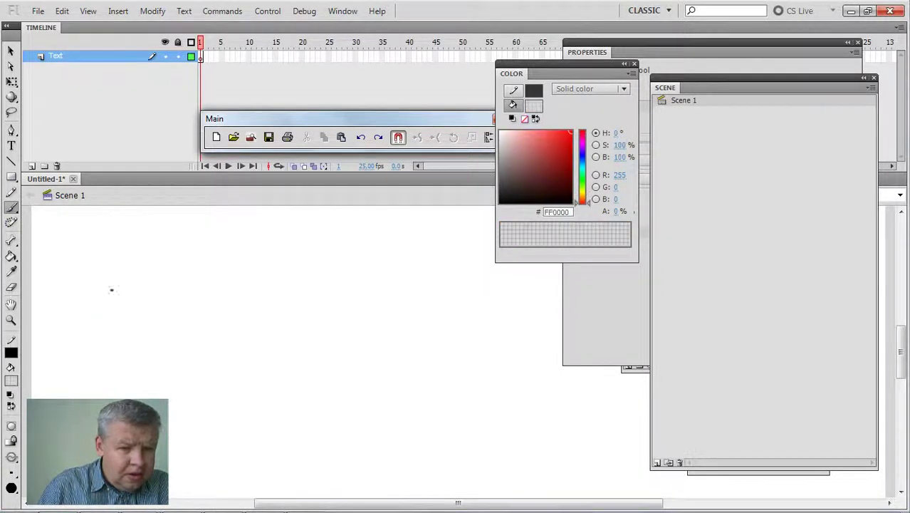
pyautogui.moveTo(115, 248); pyautogui.dragTo(104, 307)
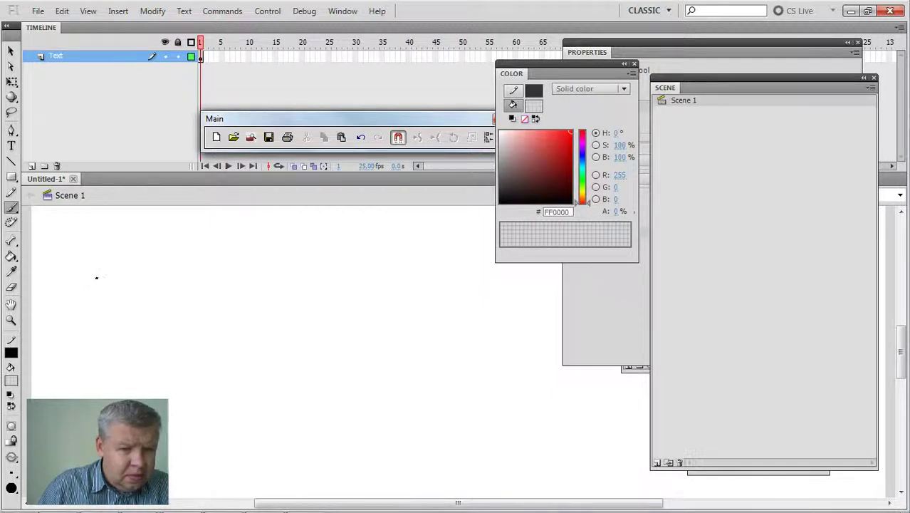
# Set the Brush fill colour to dark brown #663300 with 100% alpha
pyautogui.click(11, 381)
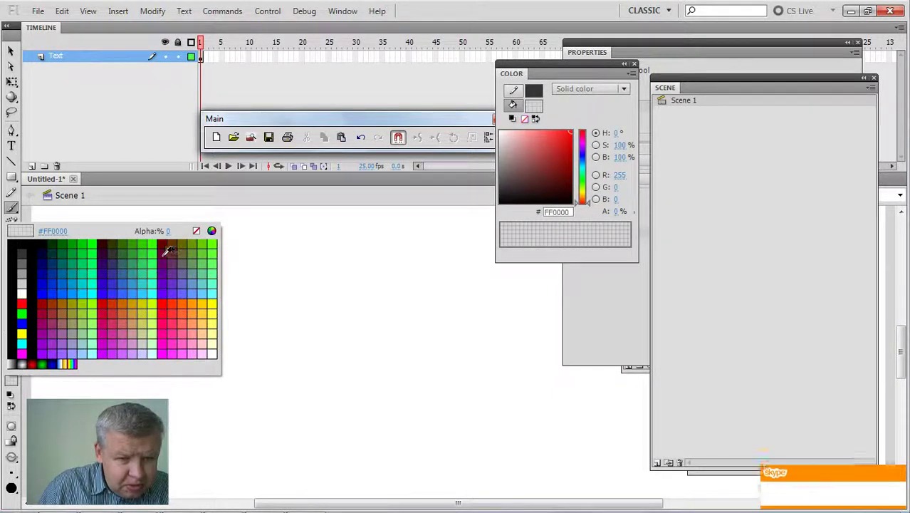
pyautogui.click(169, 231)
pyautogui.write('1')
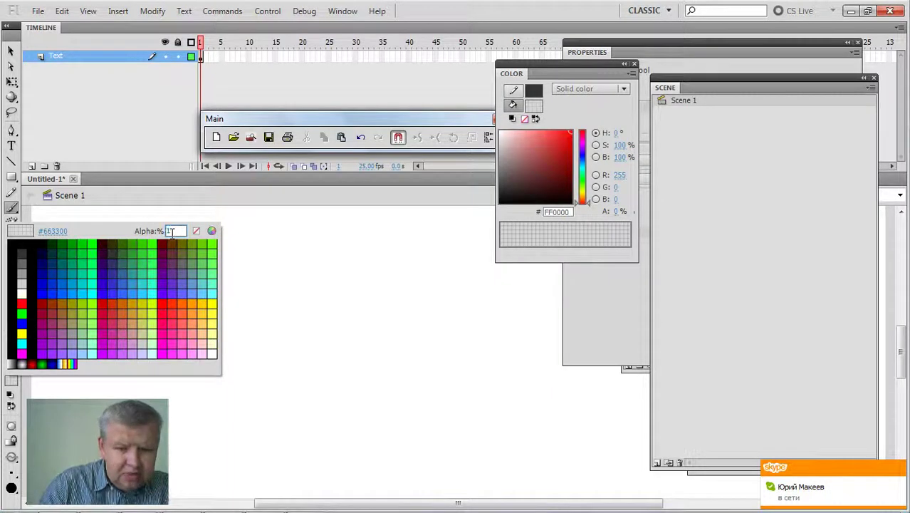
pyautogui.write('00')
pyautogui.press('Return')
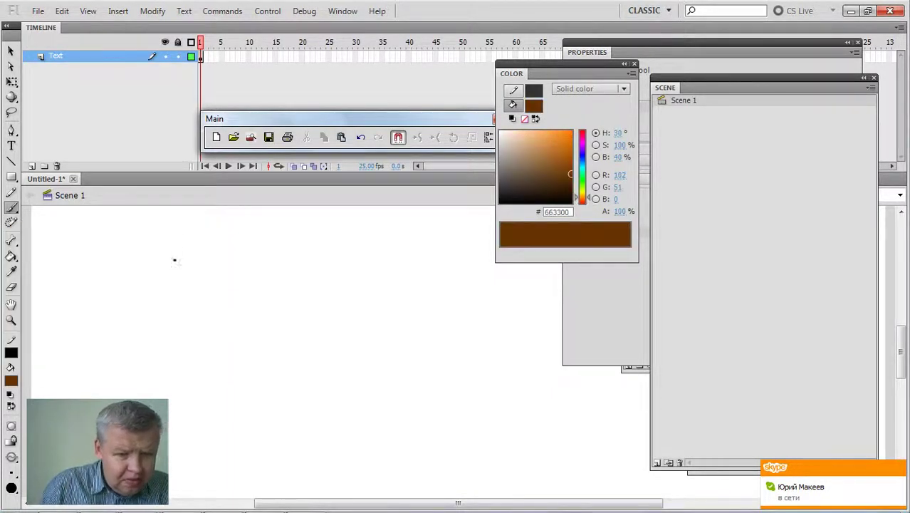
# Hand-paint the word ТЕКСТ in large capital letters across the stage with the Brush tool
pyautogui.moveTo(175, 251); pyautogui.dragTo(188, 362)
pyautogui.moveTo(144, 251)
pyautogui.mouseDown()
pyautogui.moveTo(239, 249)
pyautogui.moveTo(229, 364)
pyautogui.moveTo(296, 354)
pyautogui.mouseUp()
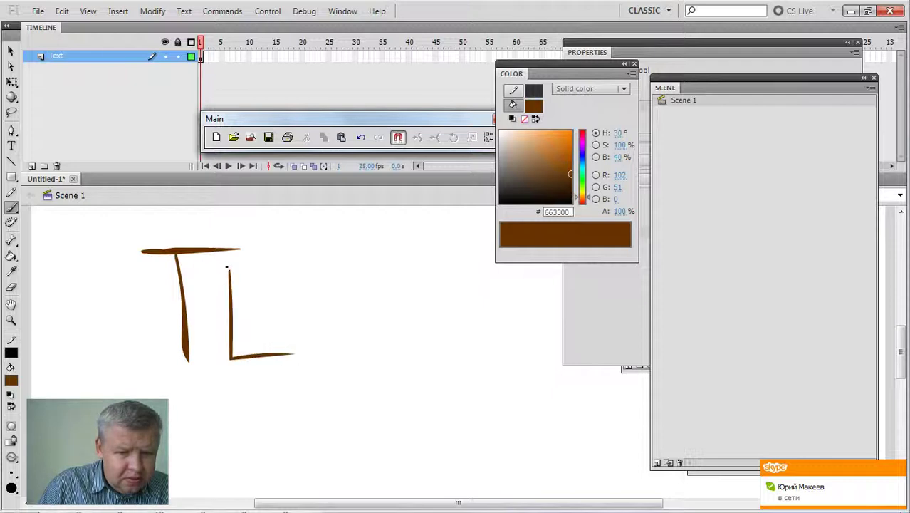
pyautogui.moveTo(229, 269); pyautogui.dragTo(274, 268)
pyautogui.moveTo(270, 310); pyautogui.dragTo(289, 311)
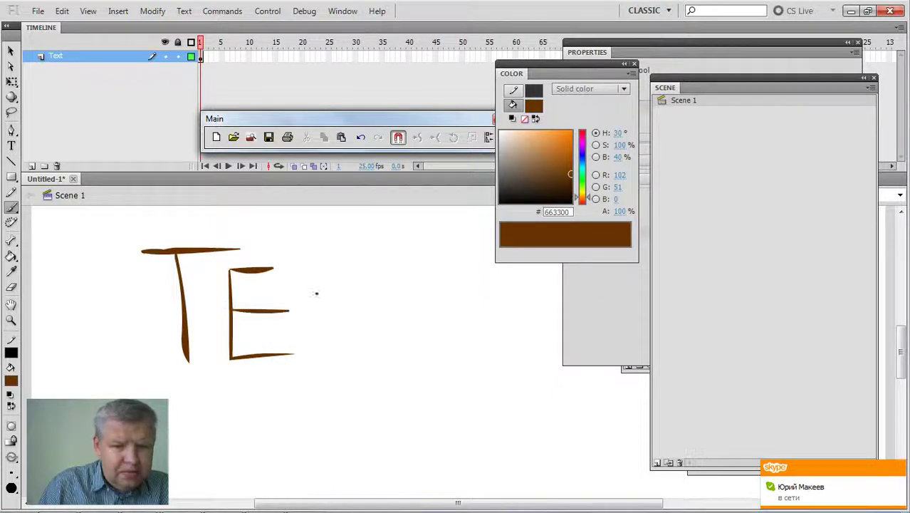
pyautogui.moveTo(312, 266)
pyautogui.mouseDown()
pyautogui.moveTo(314, 374)
pyautogui.moveTo(351, 271)
pyautogui.mouseUp()
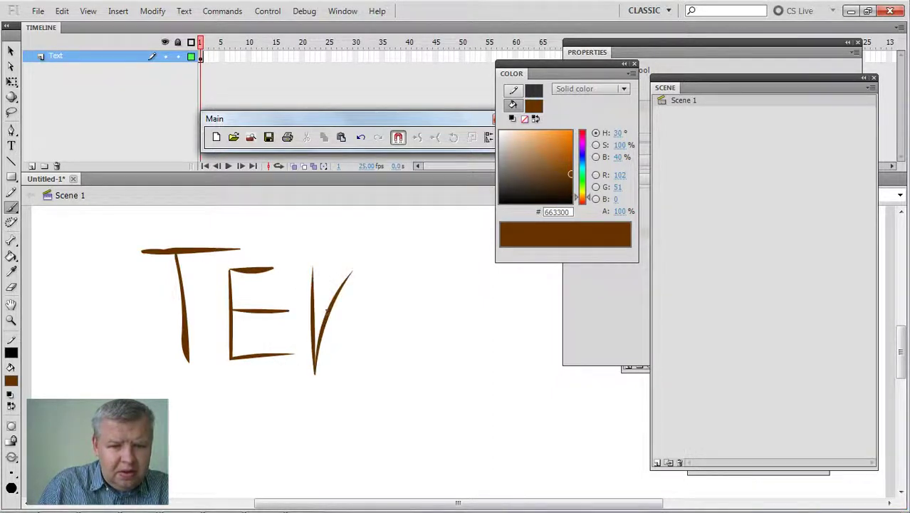
pyautogui.moveTo(326, 311); pyautogui.dragTo(369, 349)
pyautogui.moveTo(422, 269)
pyautogui.mouseDown()
pyautogui.moveTo(390, 336)
pyautogui.moveTo(440, 349)
pyautogui.mouseUp()
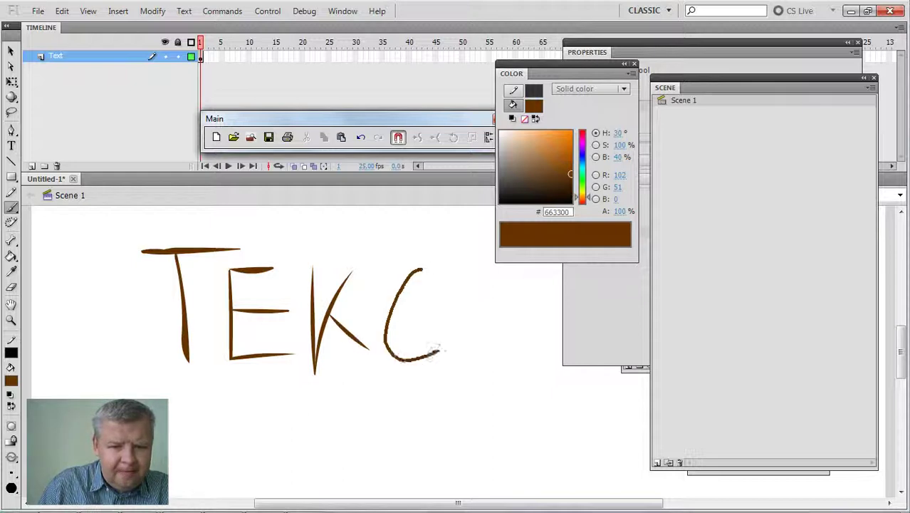
pyautogui.moveTo(480, 274); pyautogui.dragTo(483, 363)
pyautogui.moveTo(460, 279); pyautogui.dragTo(534, 273)
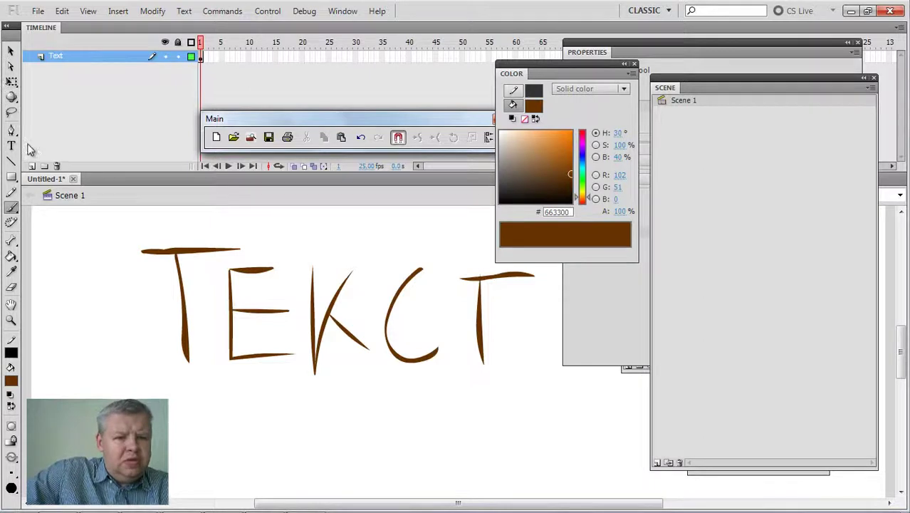
# Add a new layer above Text, name it Маска, and choose the Oval tool
pyautogui.click(31, 166)
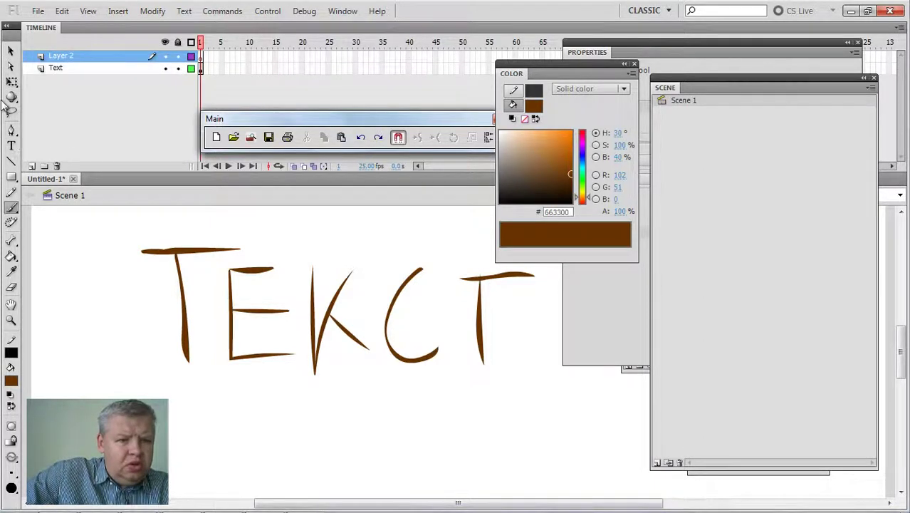
pyautogui.click(11, 177)
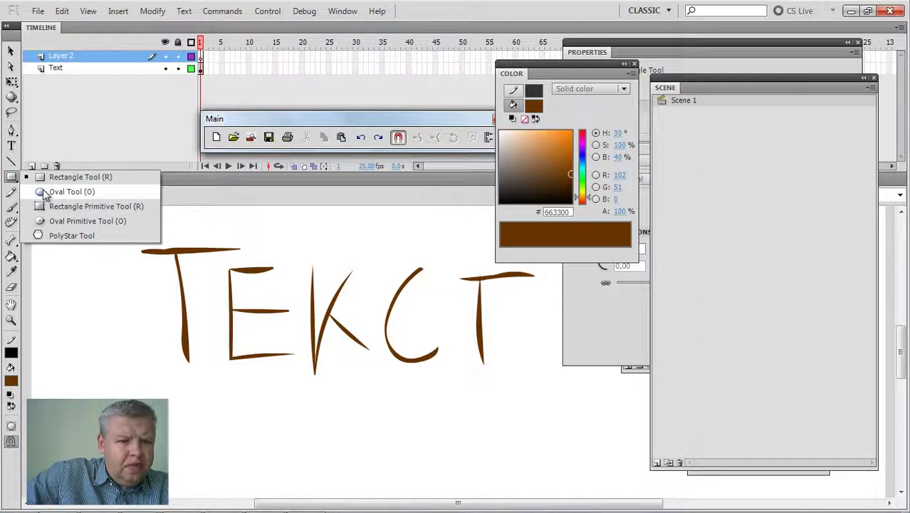
pyautogui.click(43, 192)
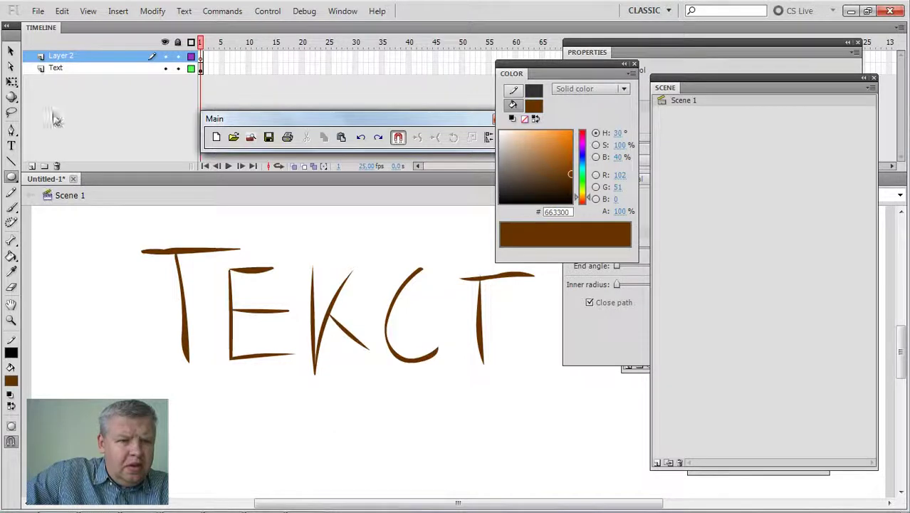
pyautogui.doubleClick(84, 57)
pyautogui.write('V')
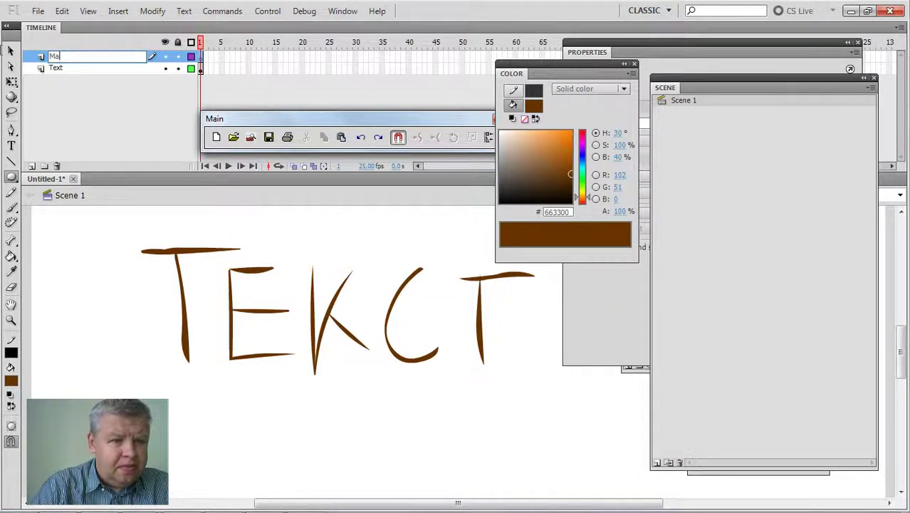
pyautogui.write('аска')
pyautogui.press('Return')
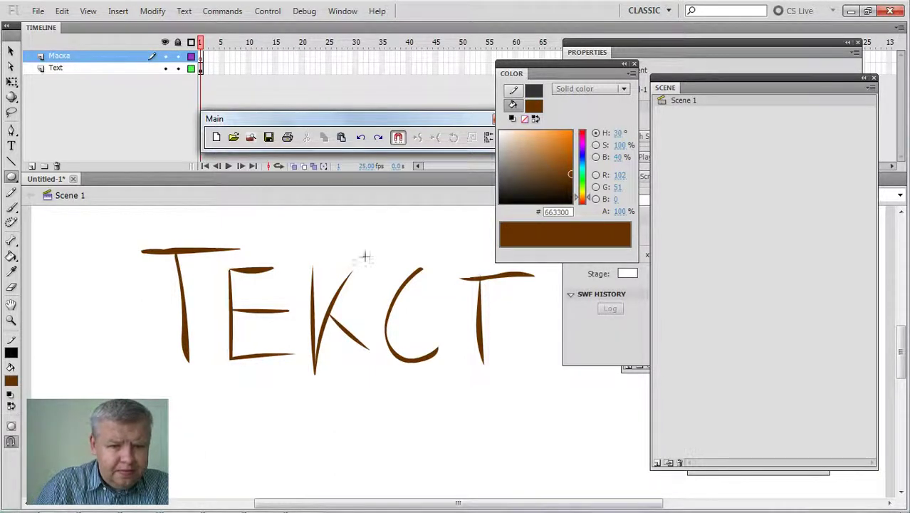
# Draw a large filled circle over the middle letters on the Маска layer and convert that layer to a mask
pyautogui.moveTo(257, 220); pyautogui.dragTo(469, 431)
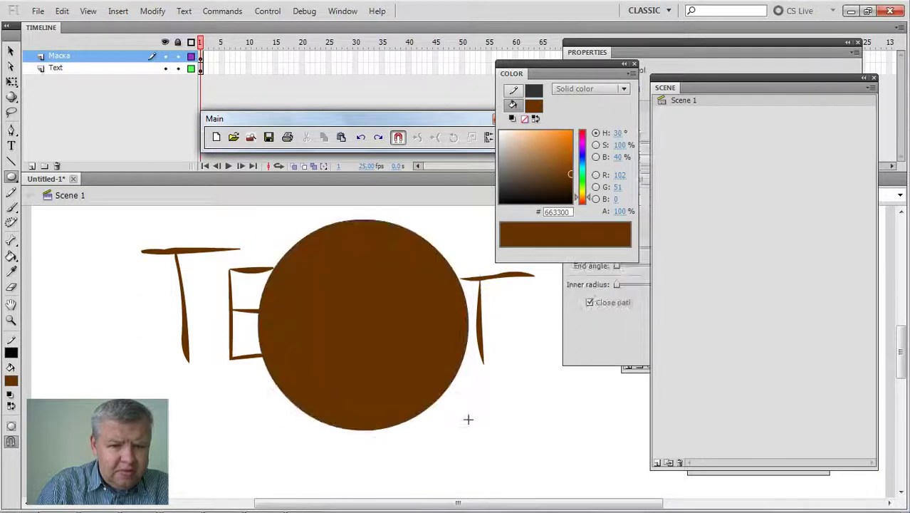
pyautogui.click(11, 50)
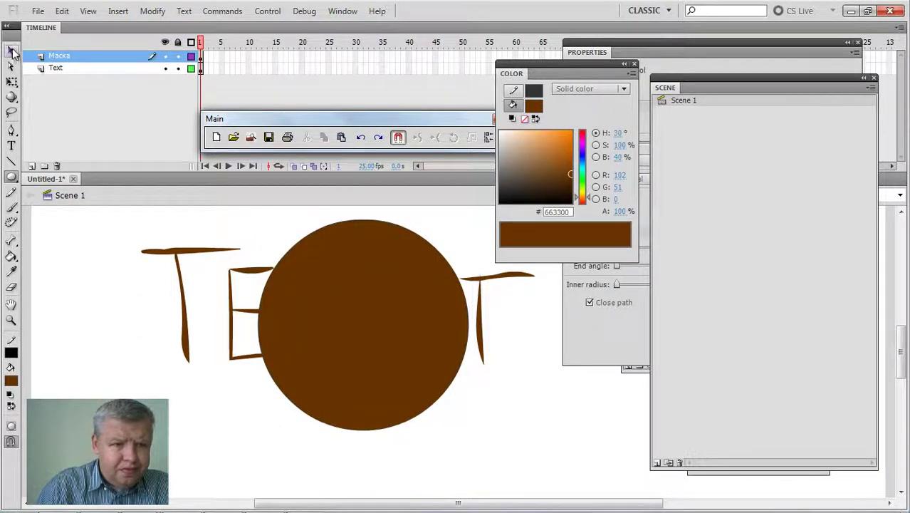
pyautogui.click(390, 349)
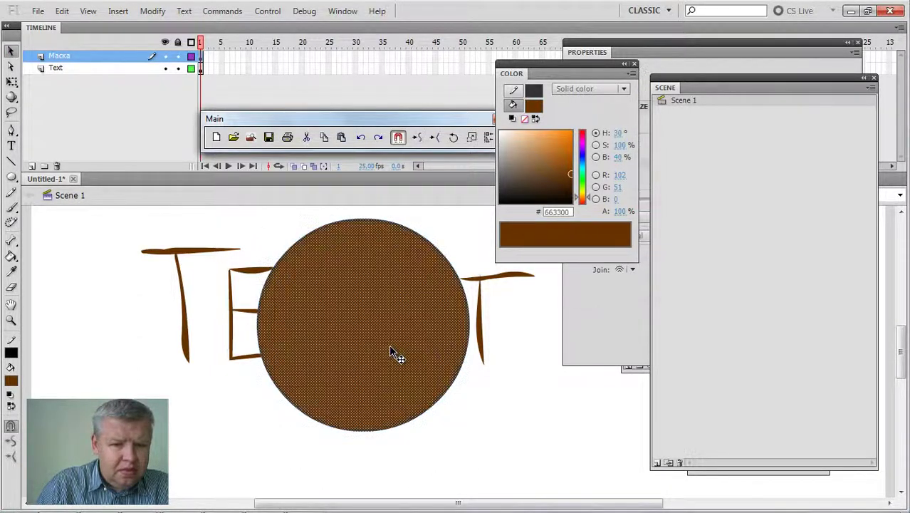
pyautogui.rightClick(83, 53)
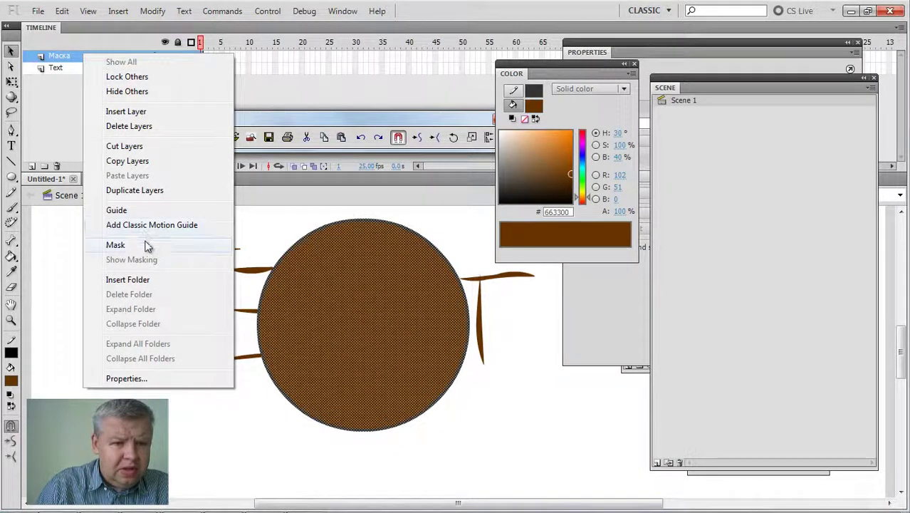
pyautogui.click(145, 246)
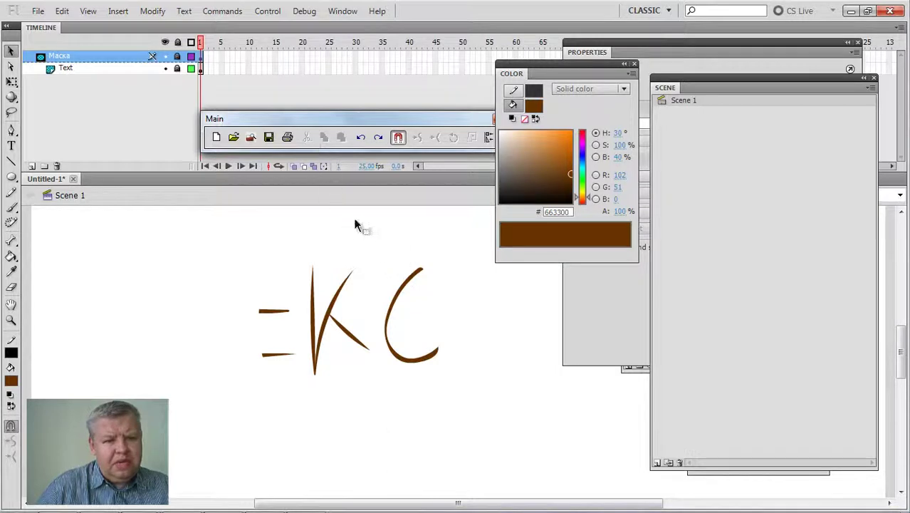
# Unlock and relock the Маска and Text layers to compare the unmasked and masked views
pyautogui.click(178, 57)
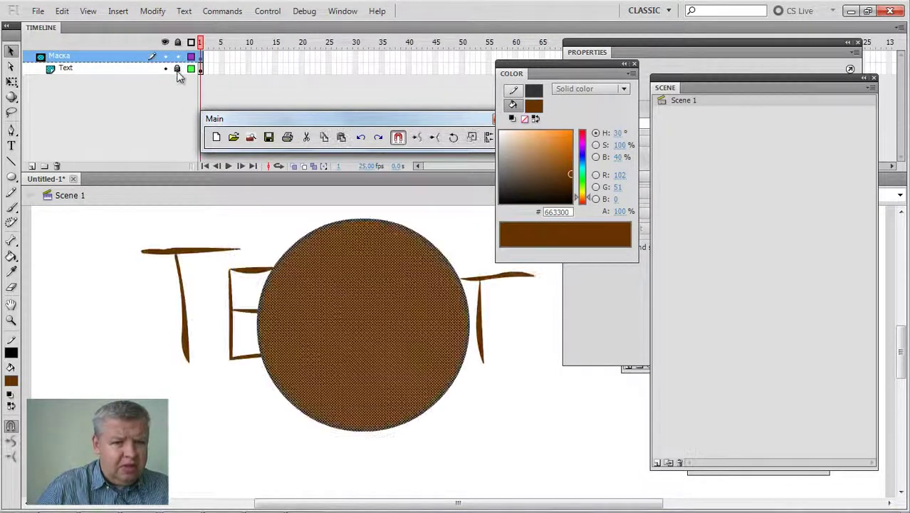
pyautogui.click(179, 68)
pyautogui.click(179, 68)
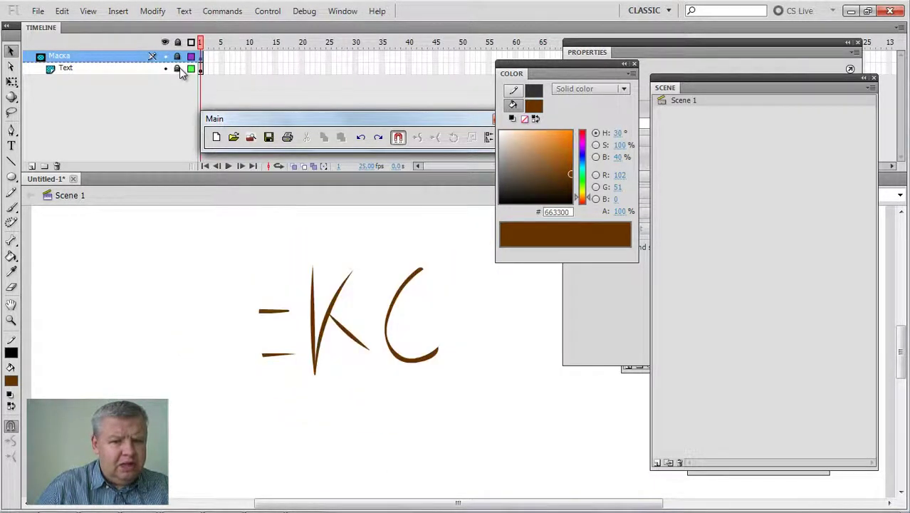
pyautogui.click(179, 68)
pyautogui.click(178, 57)
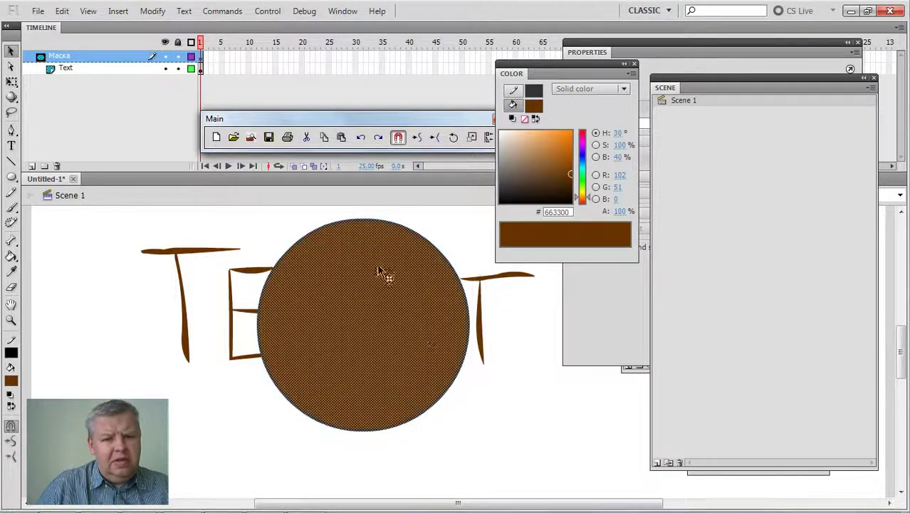
pyautogui.click(178, 57)
pyautogui.click(178, 69)
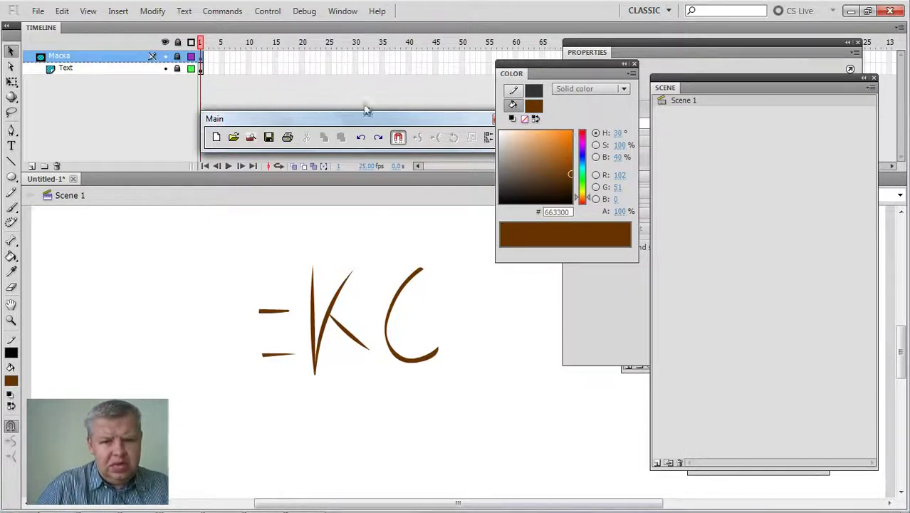
# Add a second scene and paint a row of brown zigzag waves across its stage with the Brush tool
pyautogui.click(656, 462)
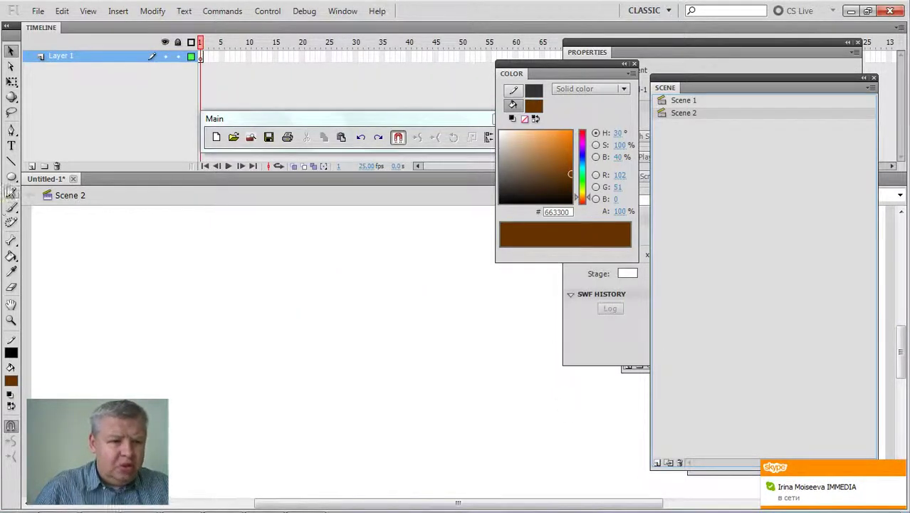
pyautogui.click(12, 208)
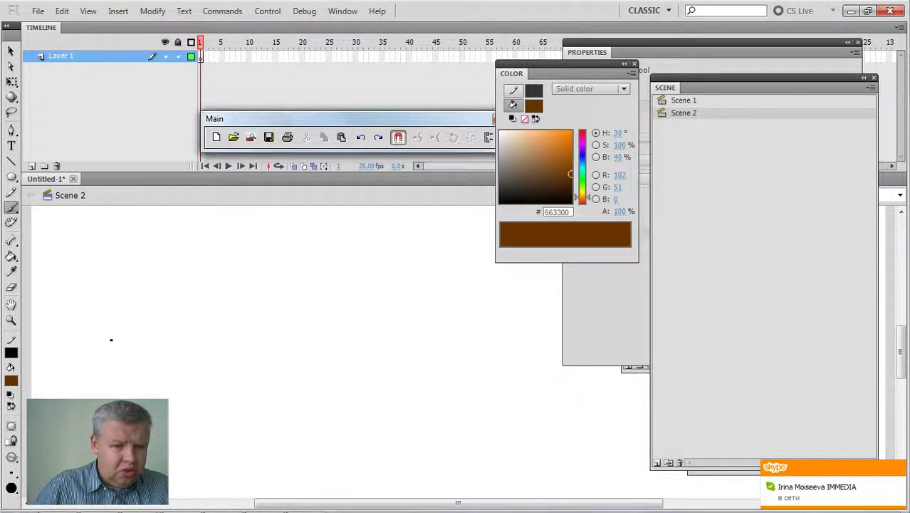
pyautogui.moveTo(104, 361)
pyautogui.mouseDown()
pyautogui.moveTo(133, 280)
pyautogui.moveTo(187, 376)
pyautogui.moveTo(229, 266)
pyautogui.moveTo(311, 354)
pyautogui.mouseUp()
pyautogui.moveTo(314, 322)
pyautogui.mouseDown()
pyautogui.moveTo(327, 282)
pyautogui.moveTo(389, 395)
pyautogui.moveTo(442, 262)
pyautogui.moveTo(466, 323)
pyautogui.moveTo(504, 377)
pyautogui.moveTo(521, 278)
pyautogui.mouseUp()
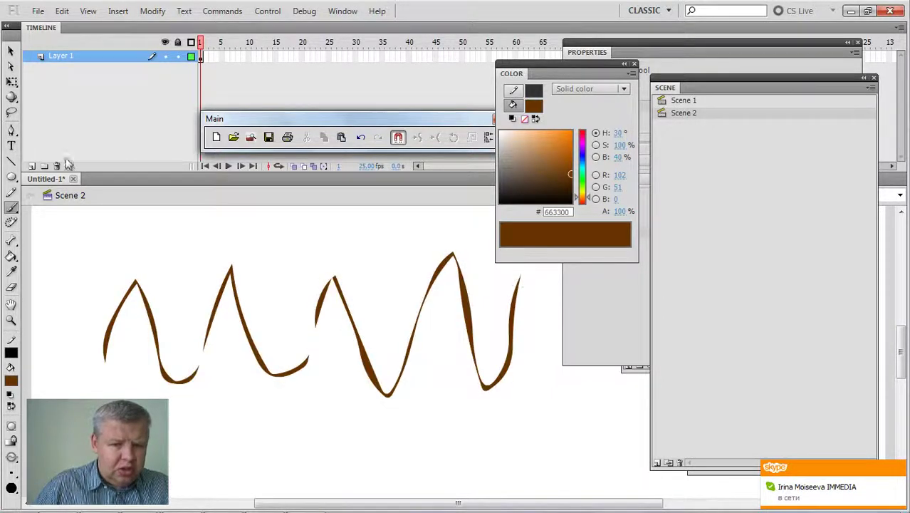
# Rename the layer holding the zigzag waves as Маска
pyautogui.doubleClick(80, 56)
pyautogui.write('Ma')
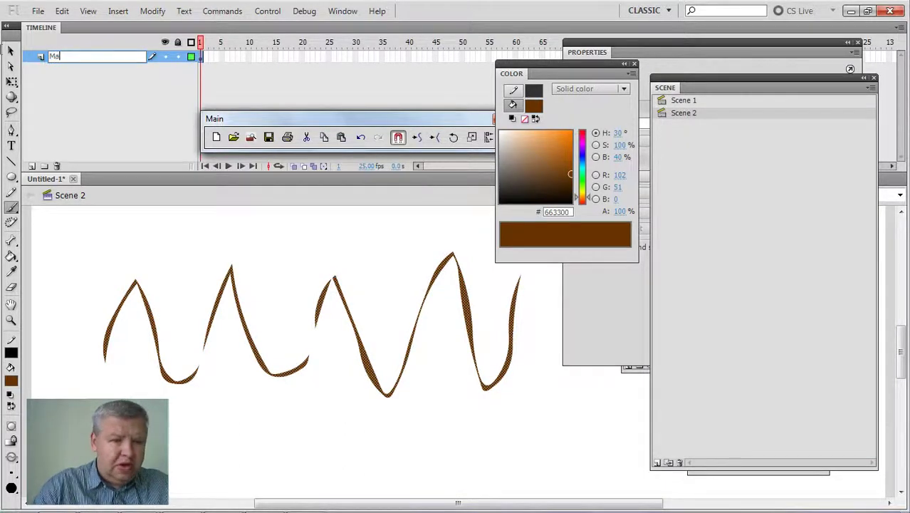
pyautogui.write('ска')
pyautogui.press('Return')
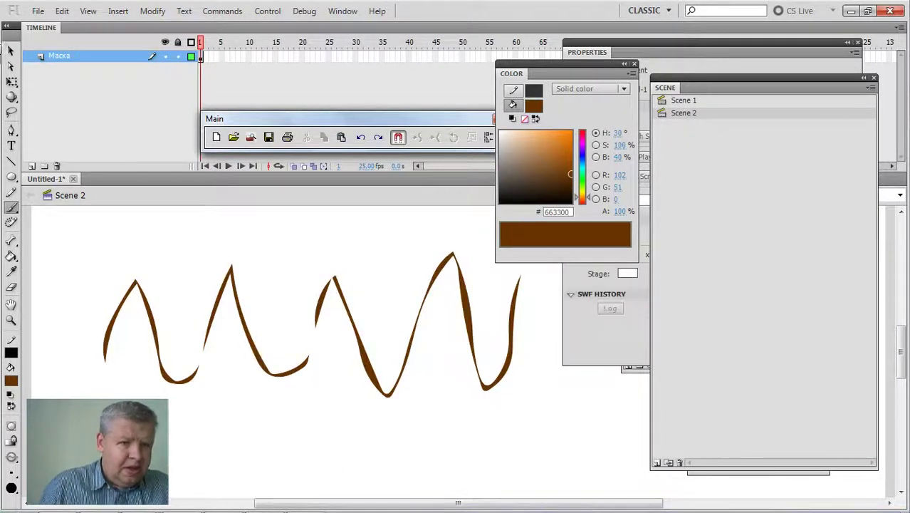
# Add a layer above the zigzag drawing, naming the drawing's layer РИсунок and the new one Маска
pyautogui.click(32, 165)
pyautogui.doubleClick(62, 55)
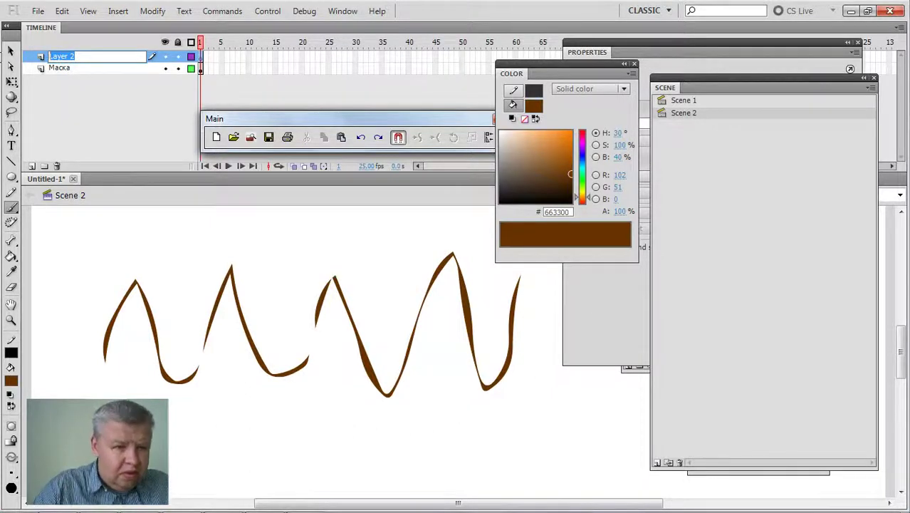
pyautogui.doubleClick(78, 68)
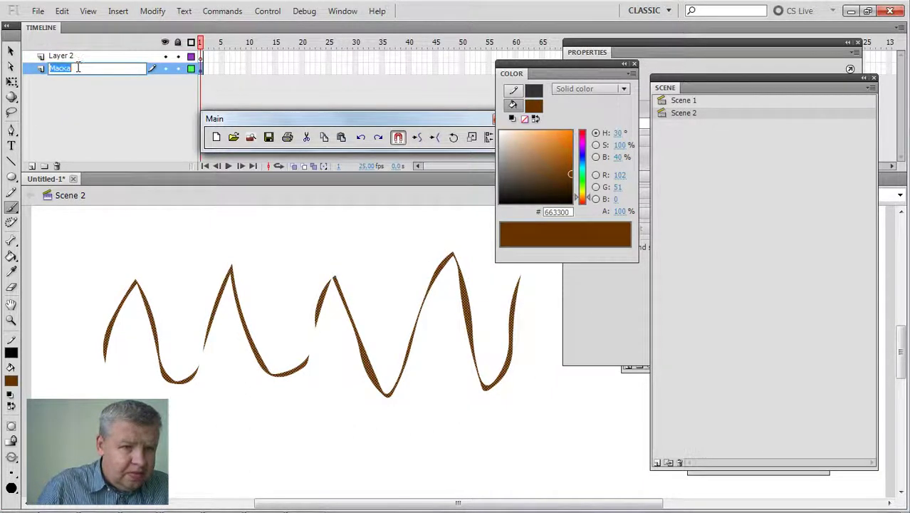
pyautogui.write('Рисунок')
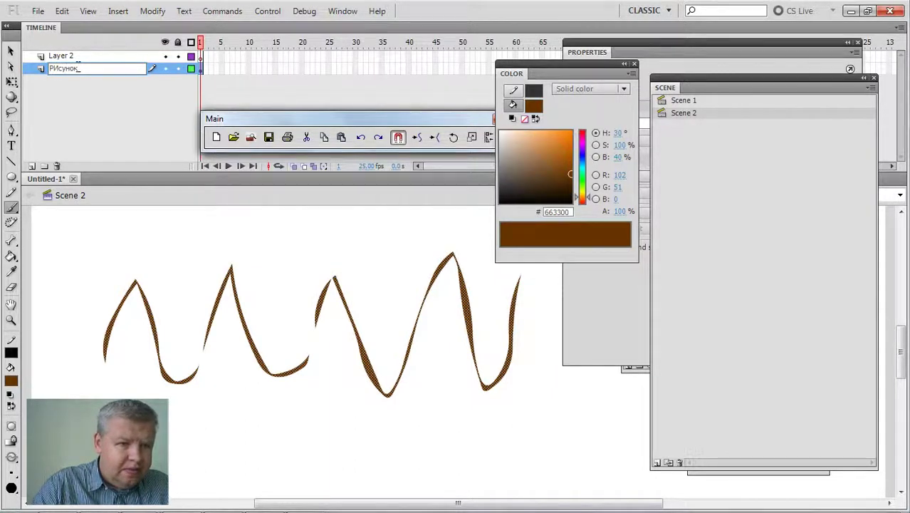
pyautogui.press('Return')
pyautogui.doubleClick(70, 55)
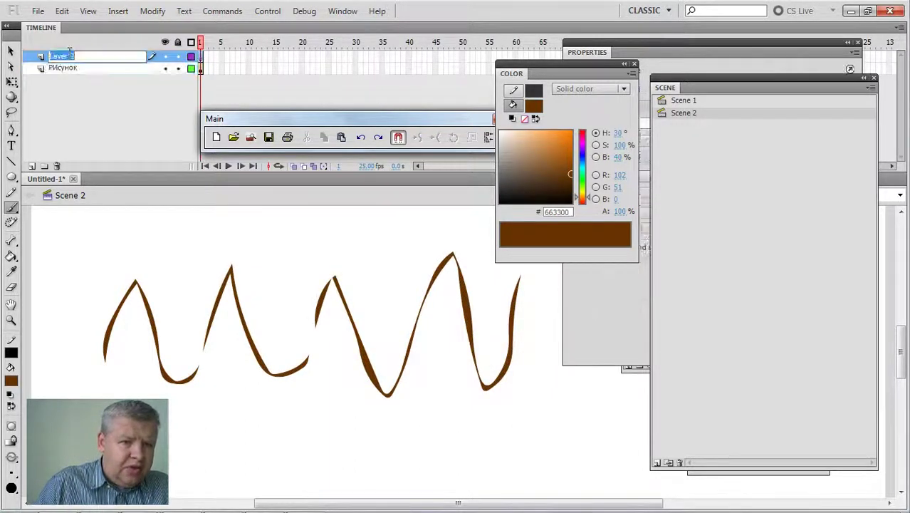
pyautogui.write('Маска')
pyautogui.press('Return')
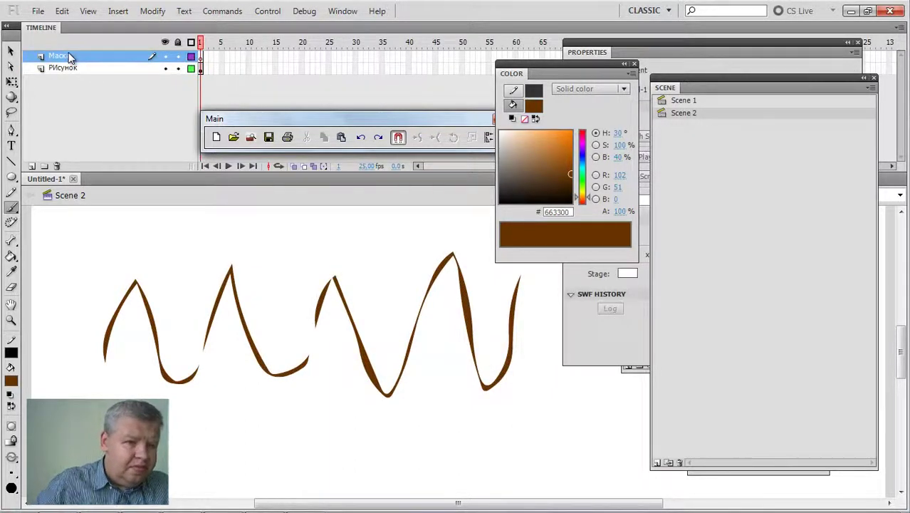
# Draw a large filled circle over the middle waves on the Маска layer and convert that layer to a mask
pyautogui.click(11, 176)
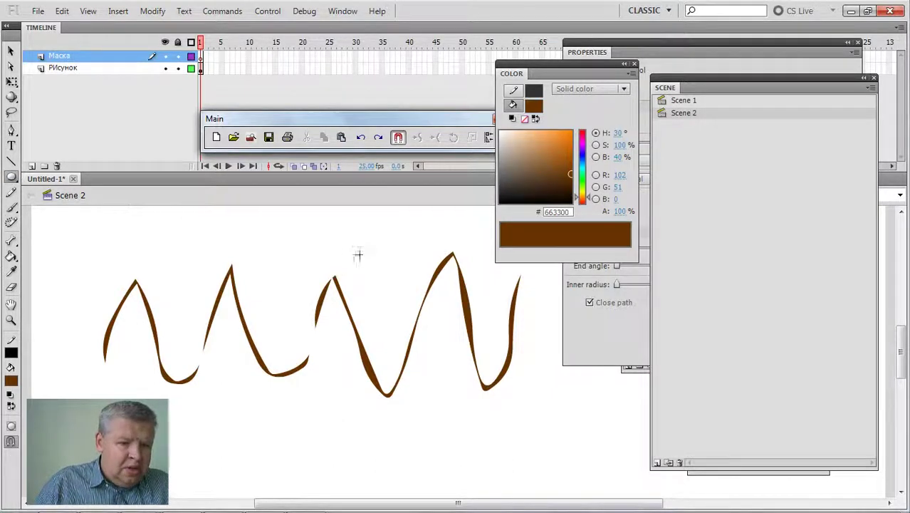
pyautogui.moveTo(214, 222); pyautogui.dragTo(445, 452)
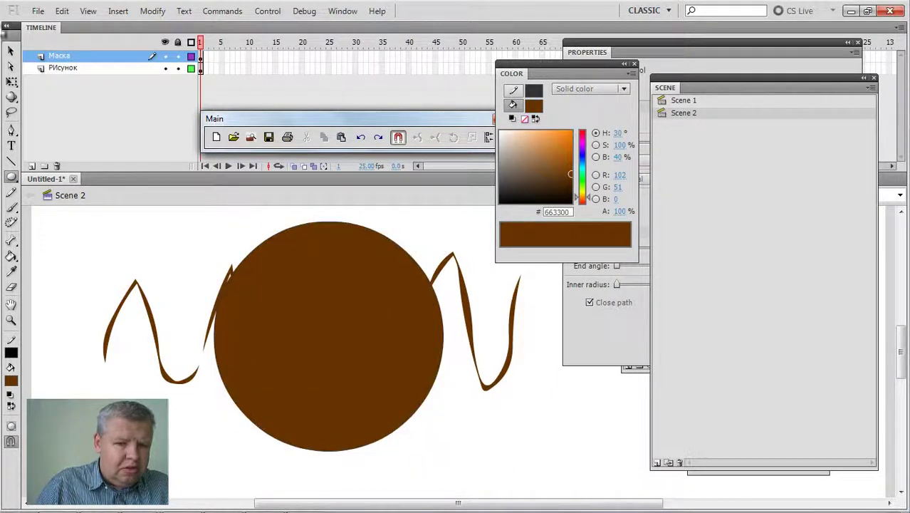
pyautogui.rightClick(75, 58)
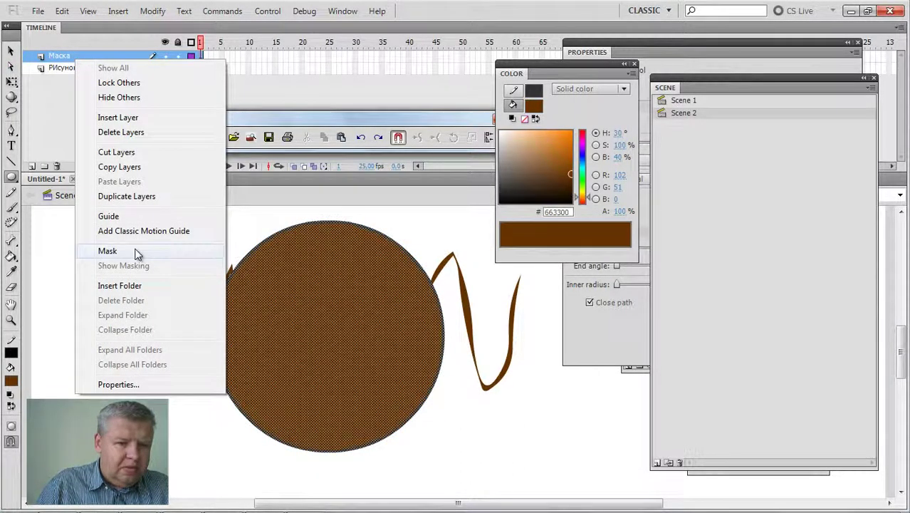
pyautogui.click(107, 251)
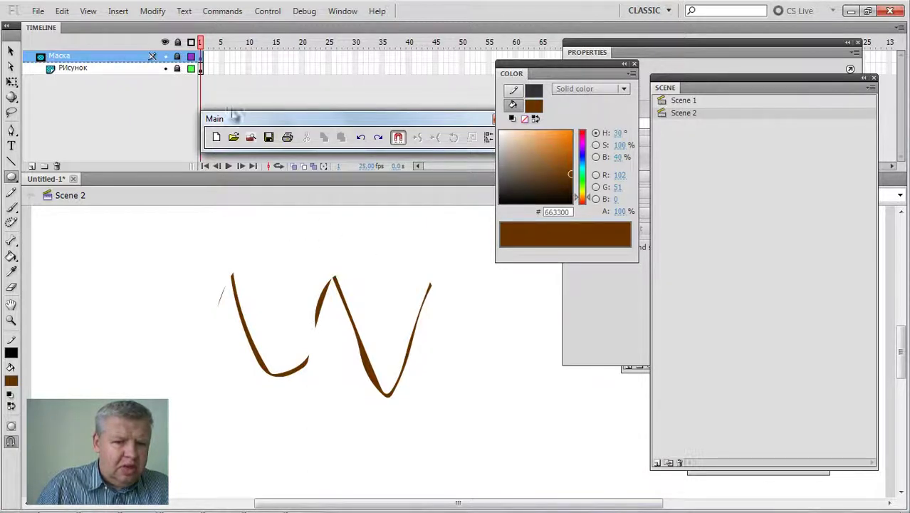
# Unlock and relock the mask and drawing layers in Scene 2 to compare the unmasked and masked waves
pyautogui.click(177, 57)
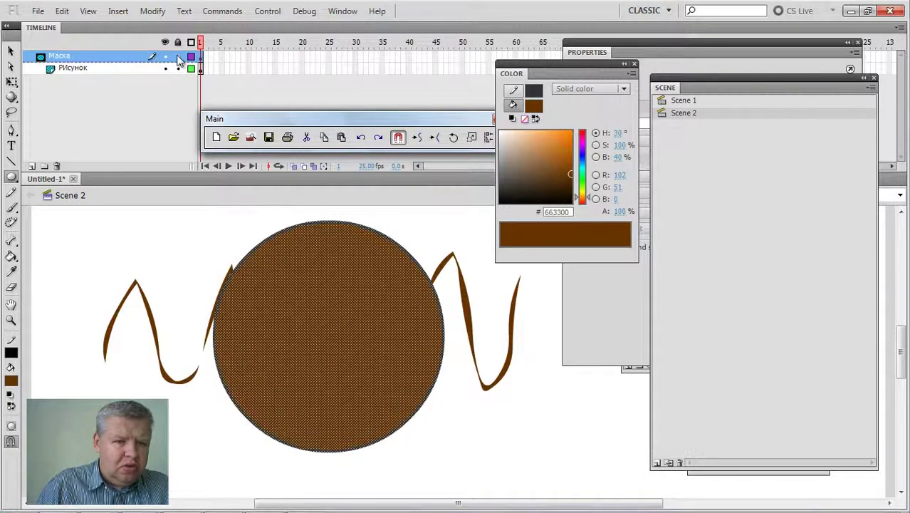
pyautogui.click(178, 57)
pyautogui.click(178, 69)
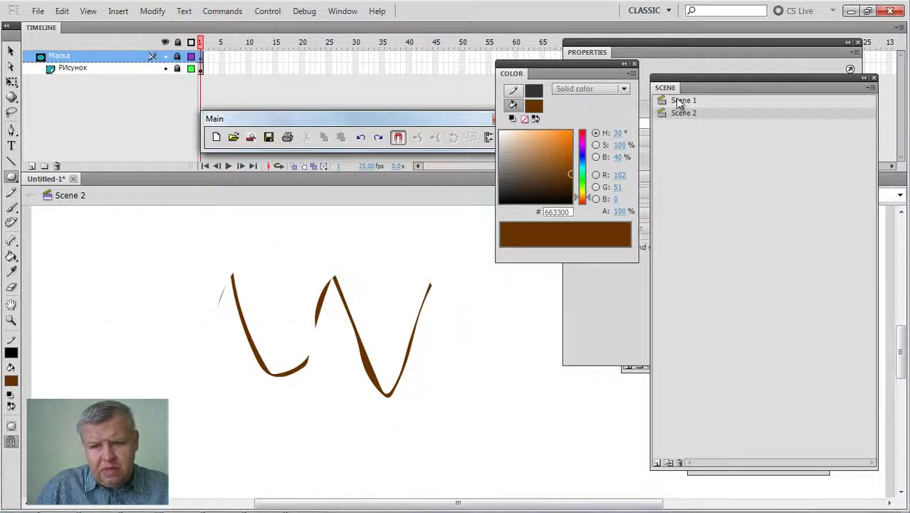
# Switch to Scene 1 and set the document's background color to black
pyautogui.click(678, 102)
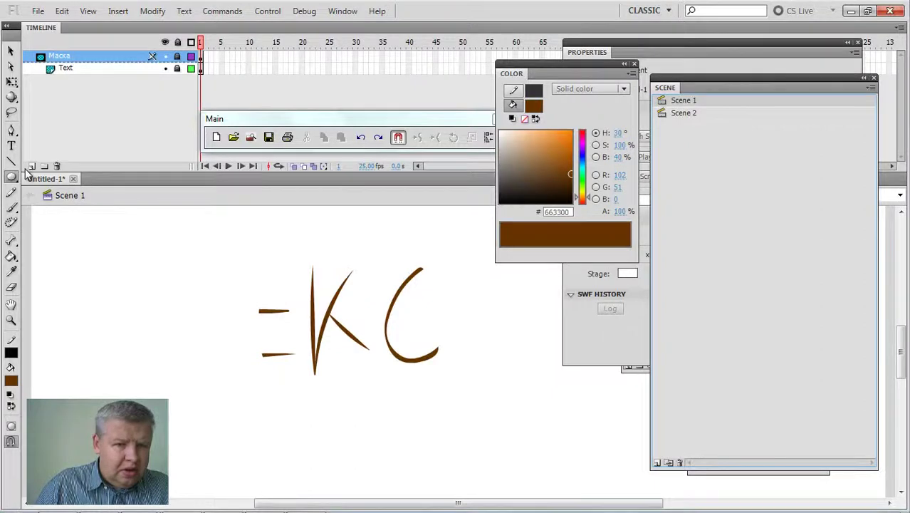
pyautogui.click(11, 50)
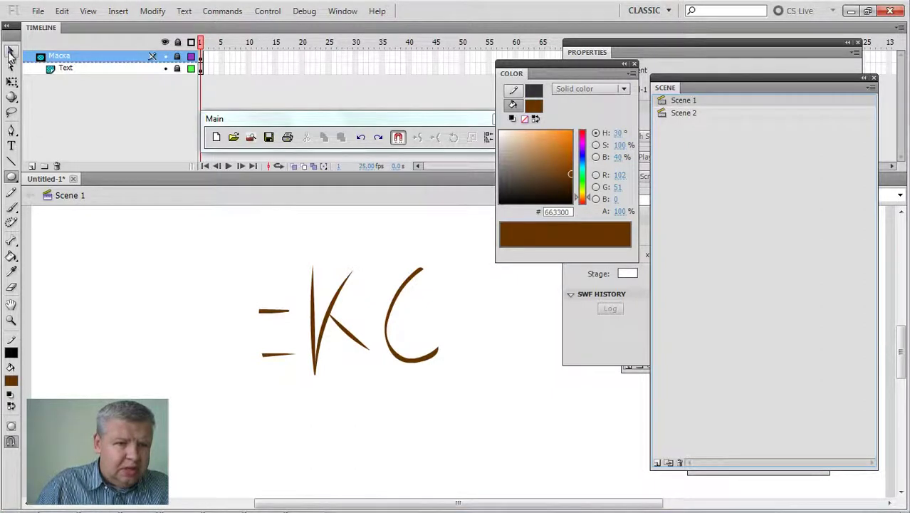
pyautogui.rightClick(139, 266)
pyautogui.click(198, 438)
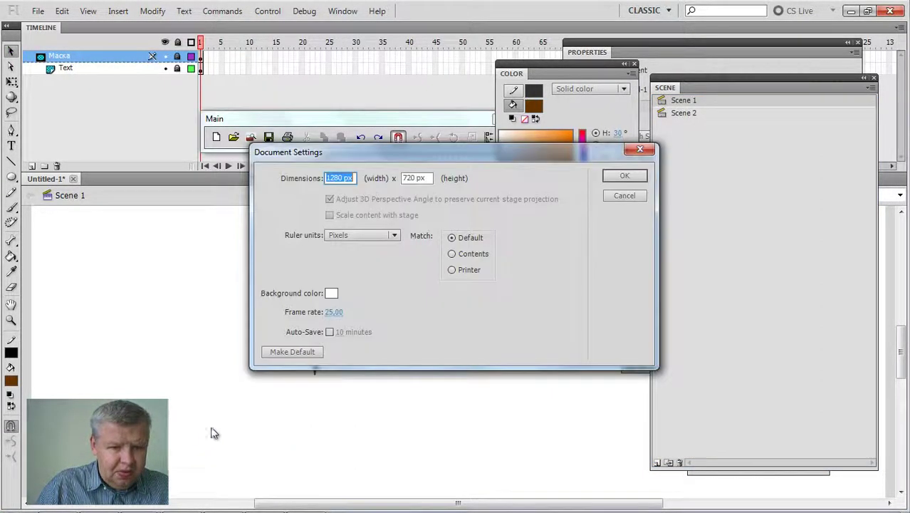
pyautogui.click(332, 293)
pyautogui.click(332, 317)
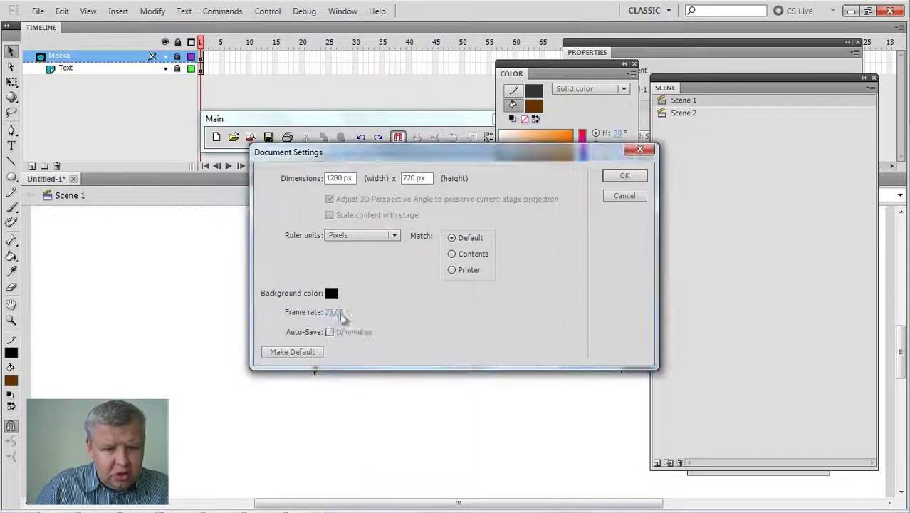
pyautogui.click(624, 175)
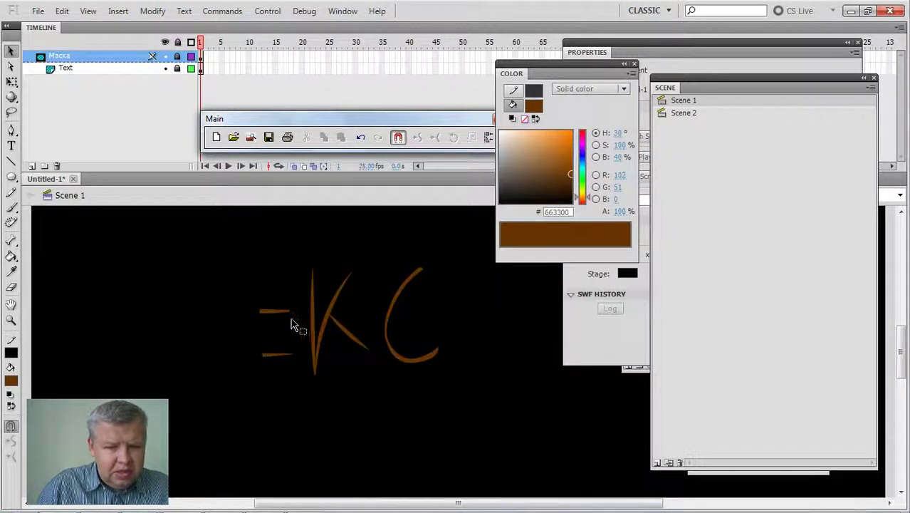
# Add a layer above Маска in Scene 1 and name it Белый фон
pyautogui.hotkey('ctrl', '-')
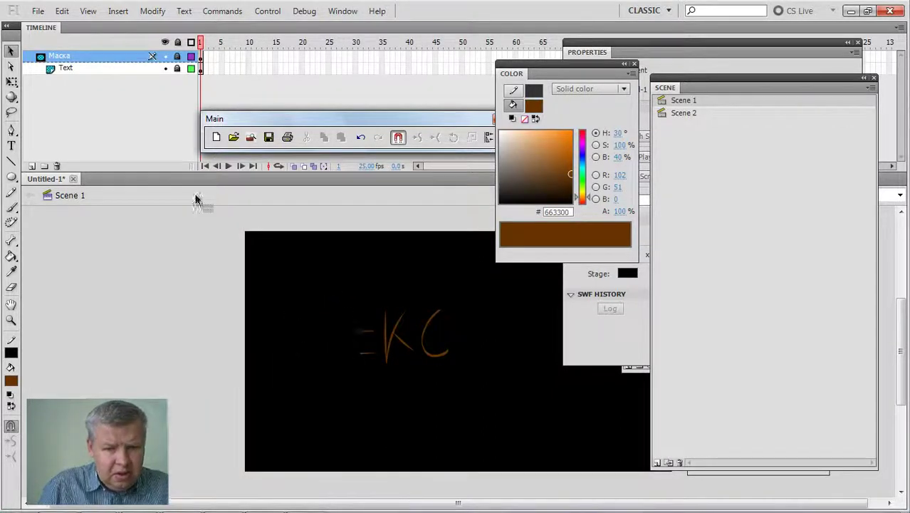
pyautogui.click(32, 166)
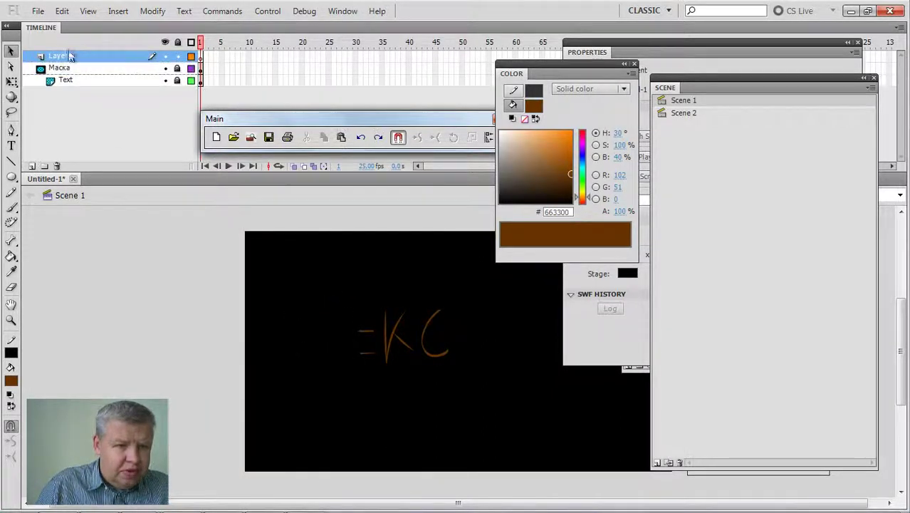
pyautogui.doubleClick(90, 57)
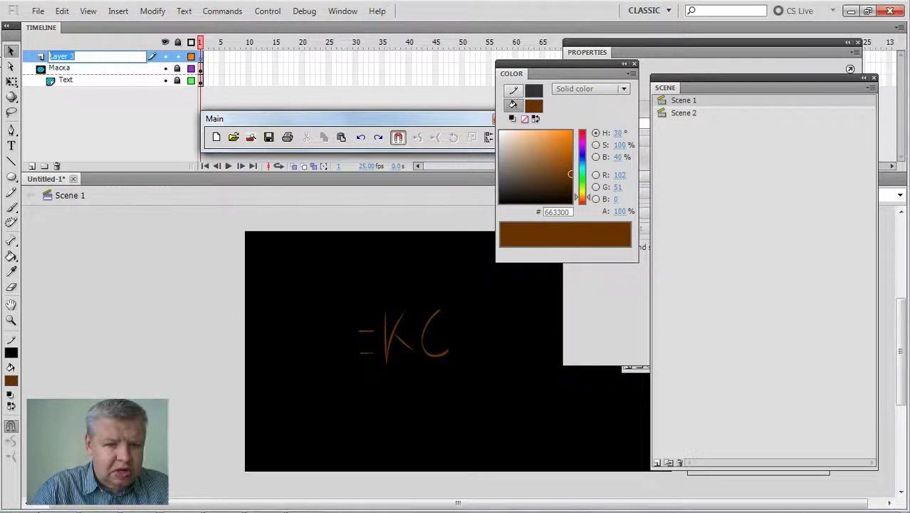
pyautogui.write('Белый фон')
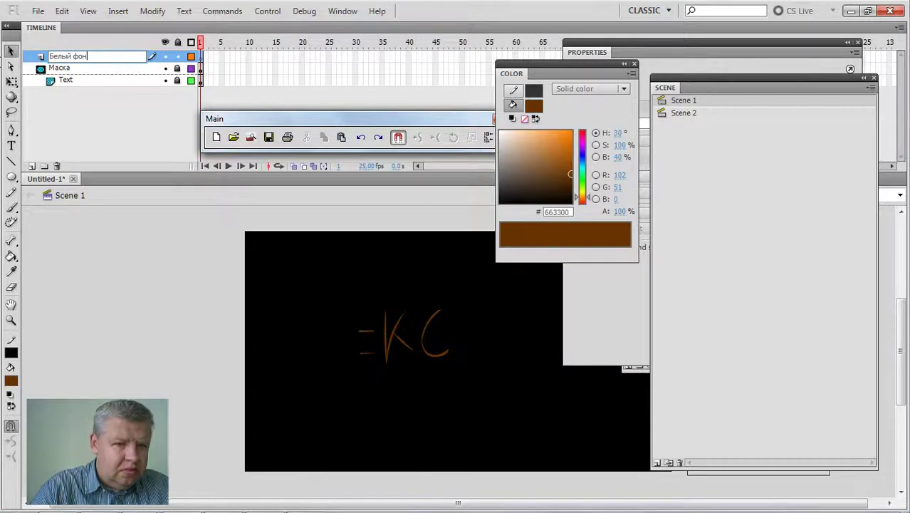
pyautogui.press('Return')
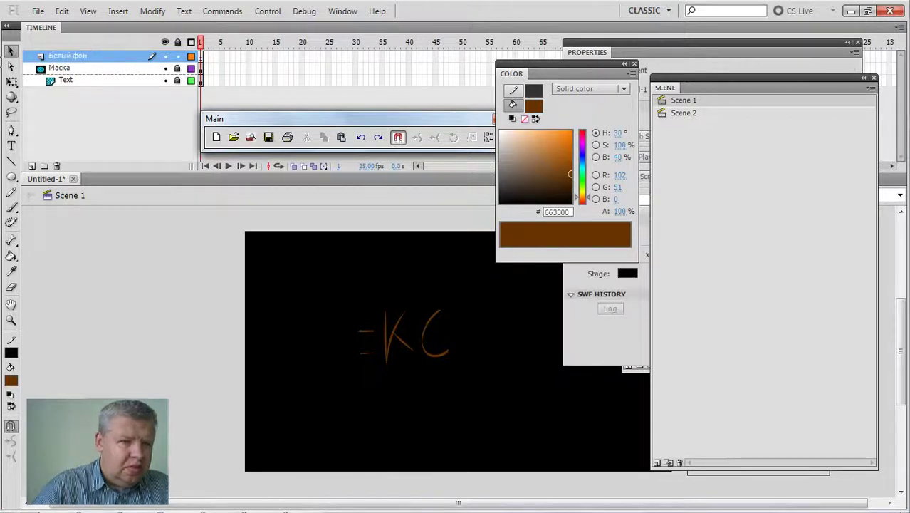
# Draw a white-filled rectangle covering the whole stage on the Белый фон layer with the Rectangle tool
pyautogui.click(11, 177)
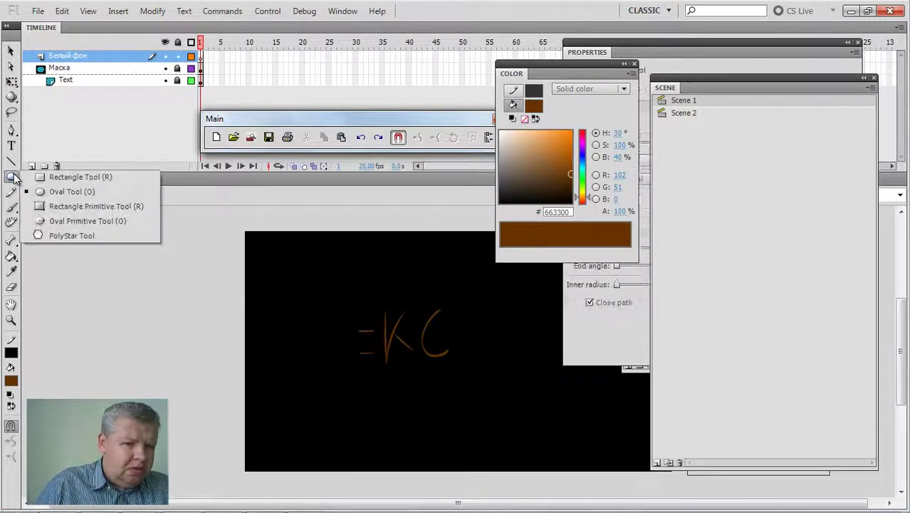
pyautogui.click(60, 177)
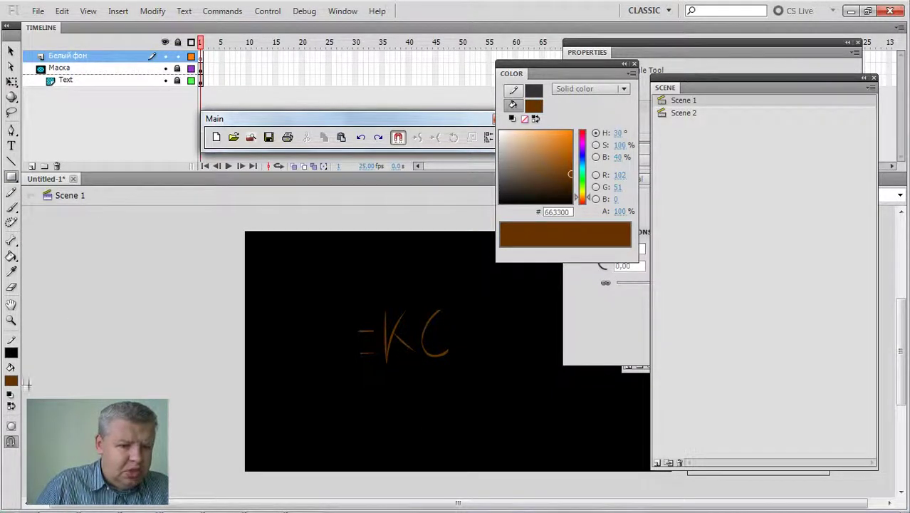
pyautogui.click(11, 380)
pyautogui.click(16, 290)
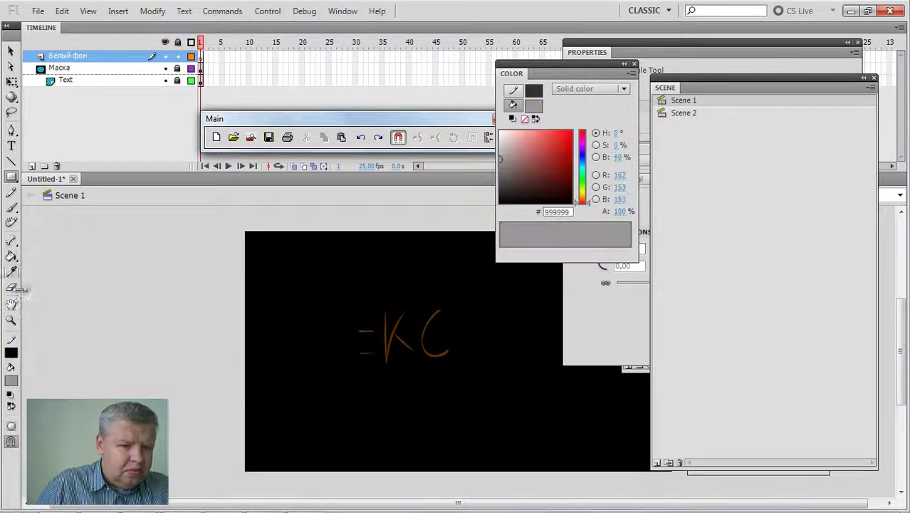
pyautogui.click(12, 380)
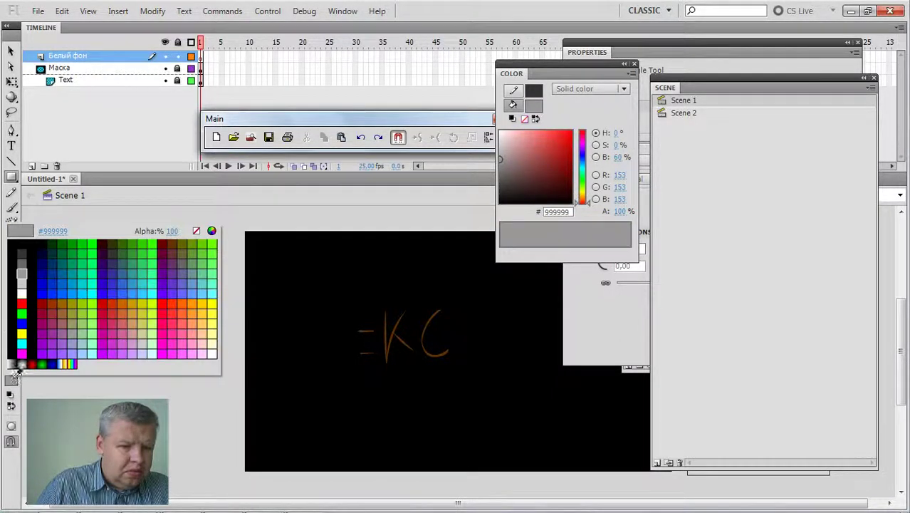
pyautogui.click(22, 294)
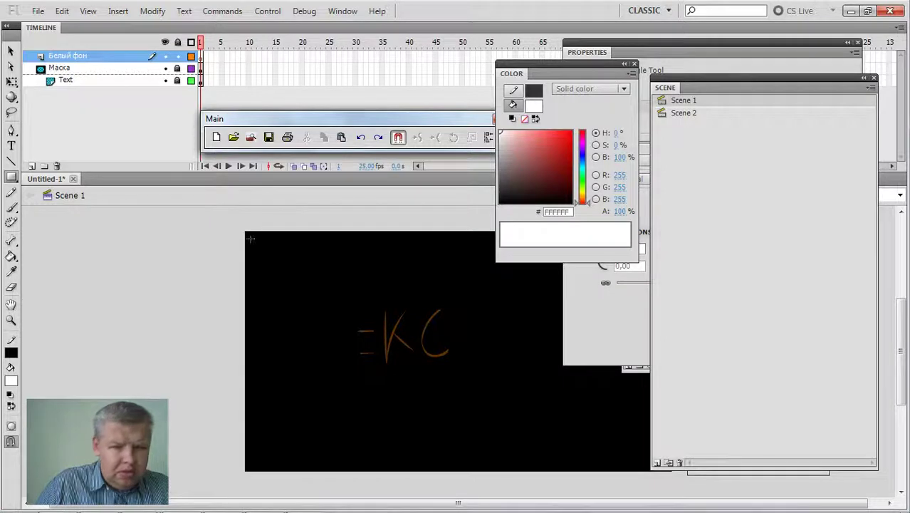
pyautogui.moveTo(244, 231); pyautogui.dragTo(640, 463)
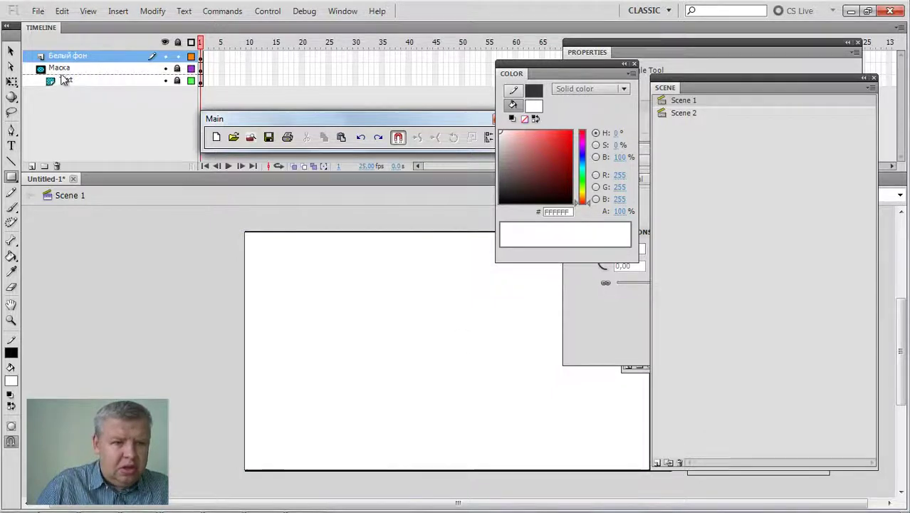
# Move the Белый фон layer beneath Text so the mask applies to it, and lock it
pyautogui.moveTo(62, 55); pyautogui.dragTo(73, 86)
pyautogui.click(177, 80)
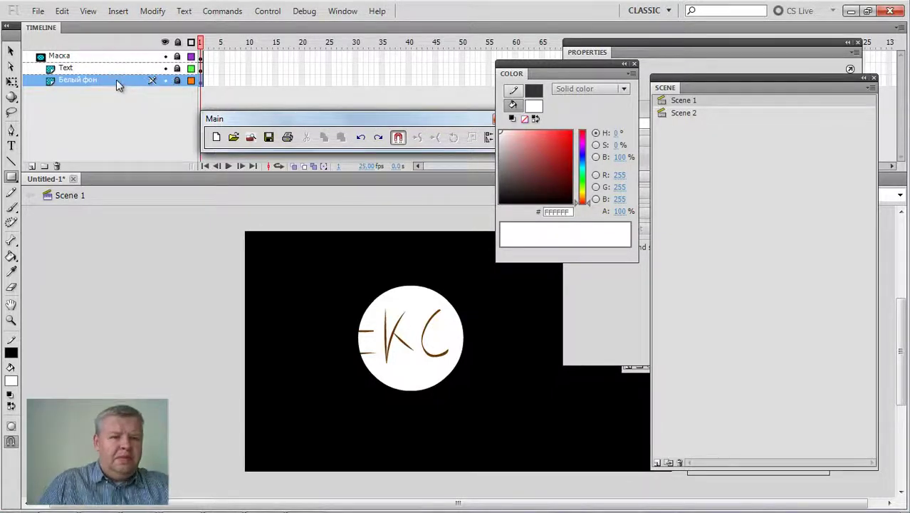
# Move the Белый фон layer above Маска to compare the unmasked view, and return it locked beneath Text under the mask
pyautogui.moveTo(116, 79); pyautogui.dragTo(102, 56)
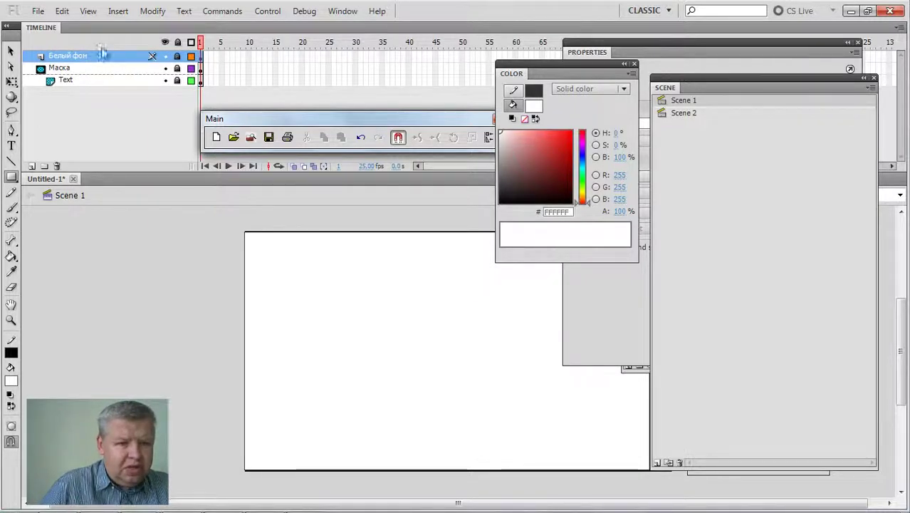
pyautogui.click(164, 56)
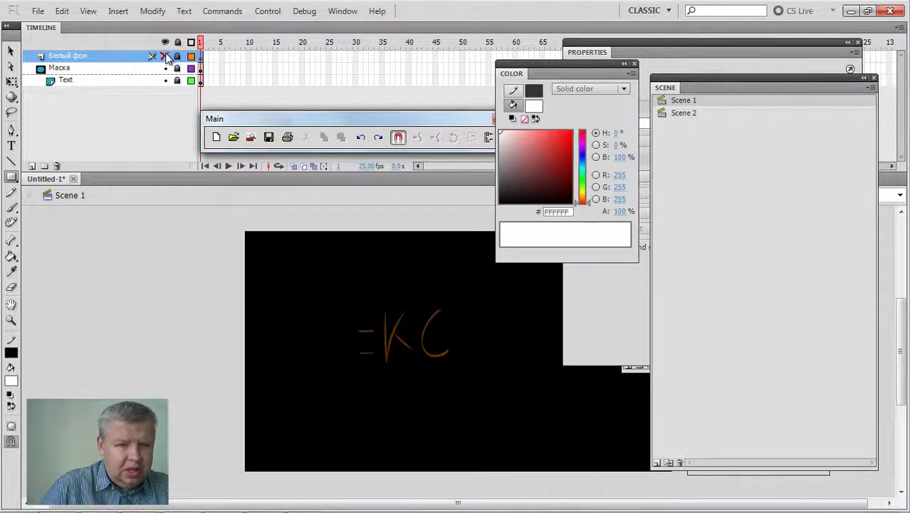
pyautogui.click(165, 57)
pyautogui.click(160, 56)
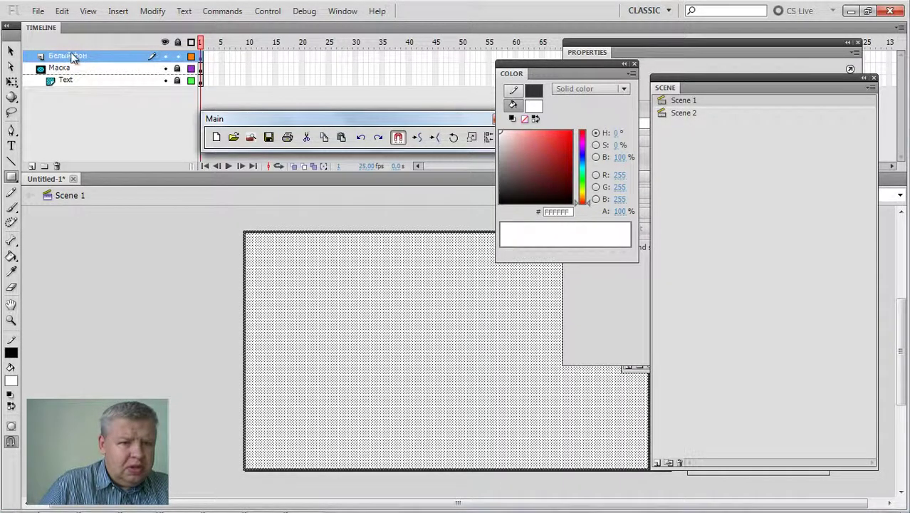
pyautogui.moveTo(71, 59); pyautogui.dragTo(86, 99)
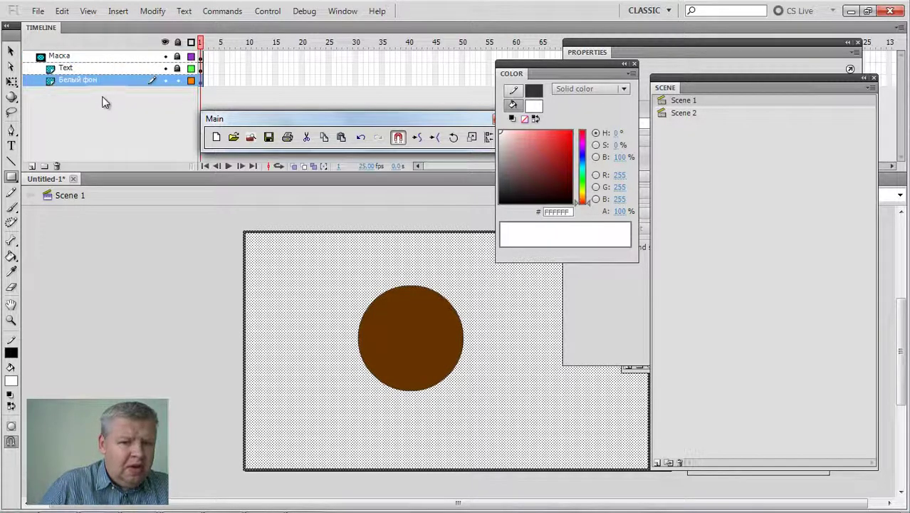
pyautogui.click(177, 81)
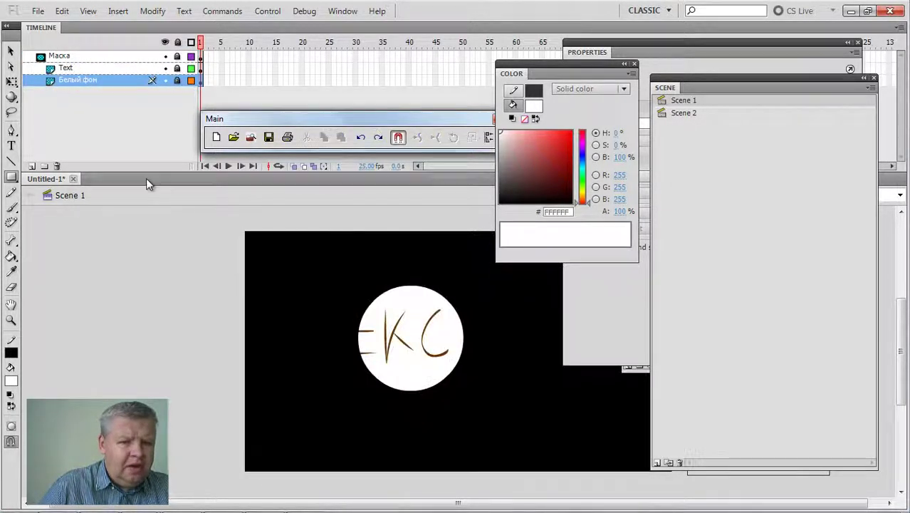